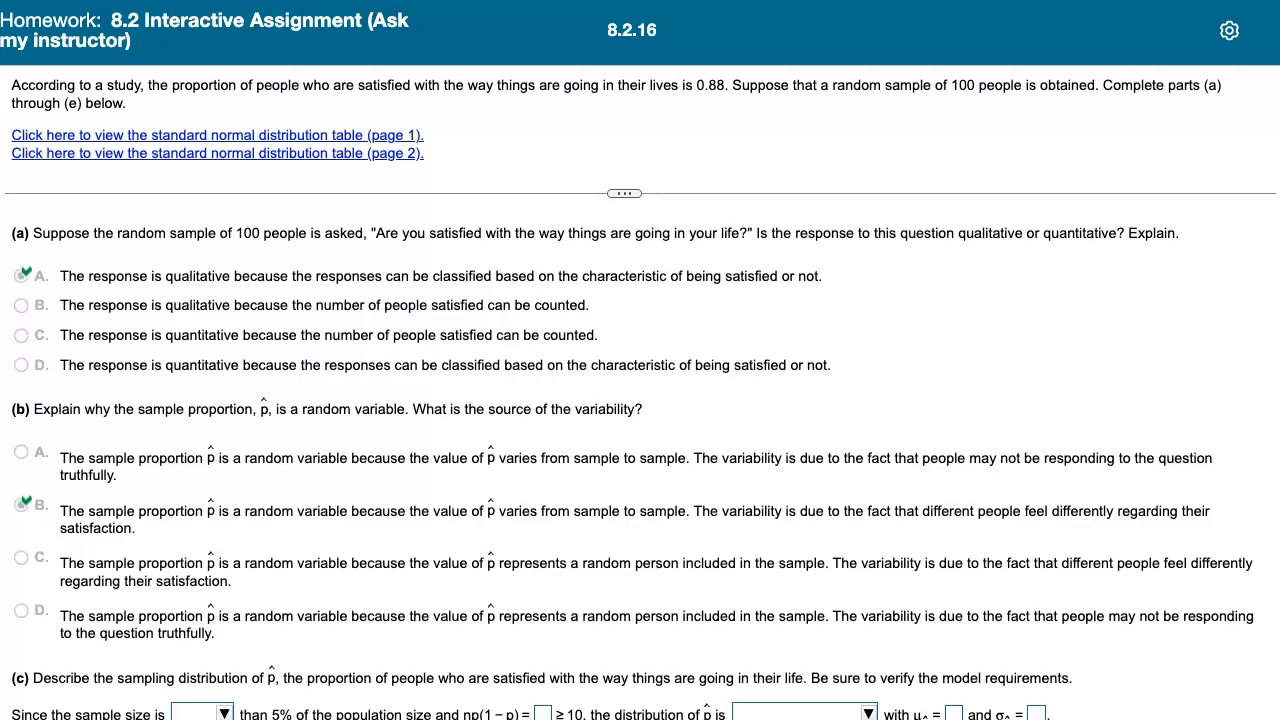
# In part (c), state the sample size is no more than 5% of the population and enter 10.56 for np(1 − p)
pyautogui.scroll(-3, 640, 450)
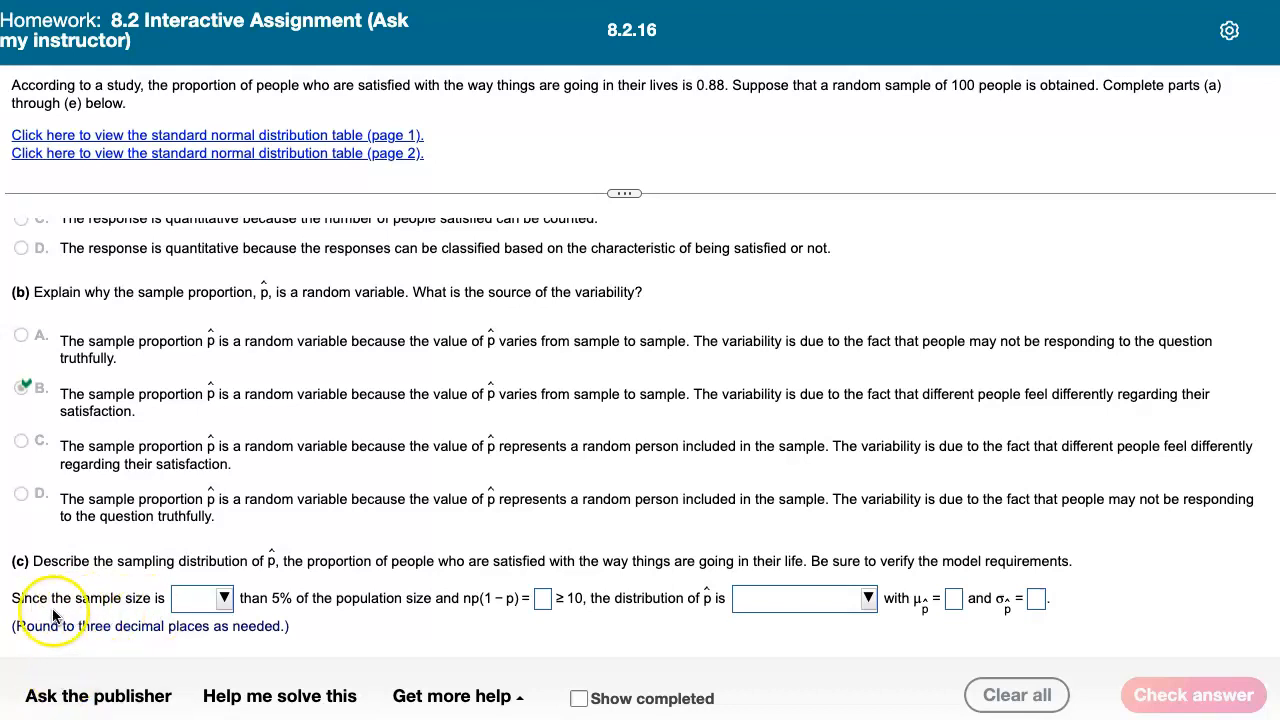
pyautogui.click(223, 597)
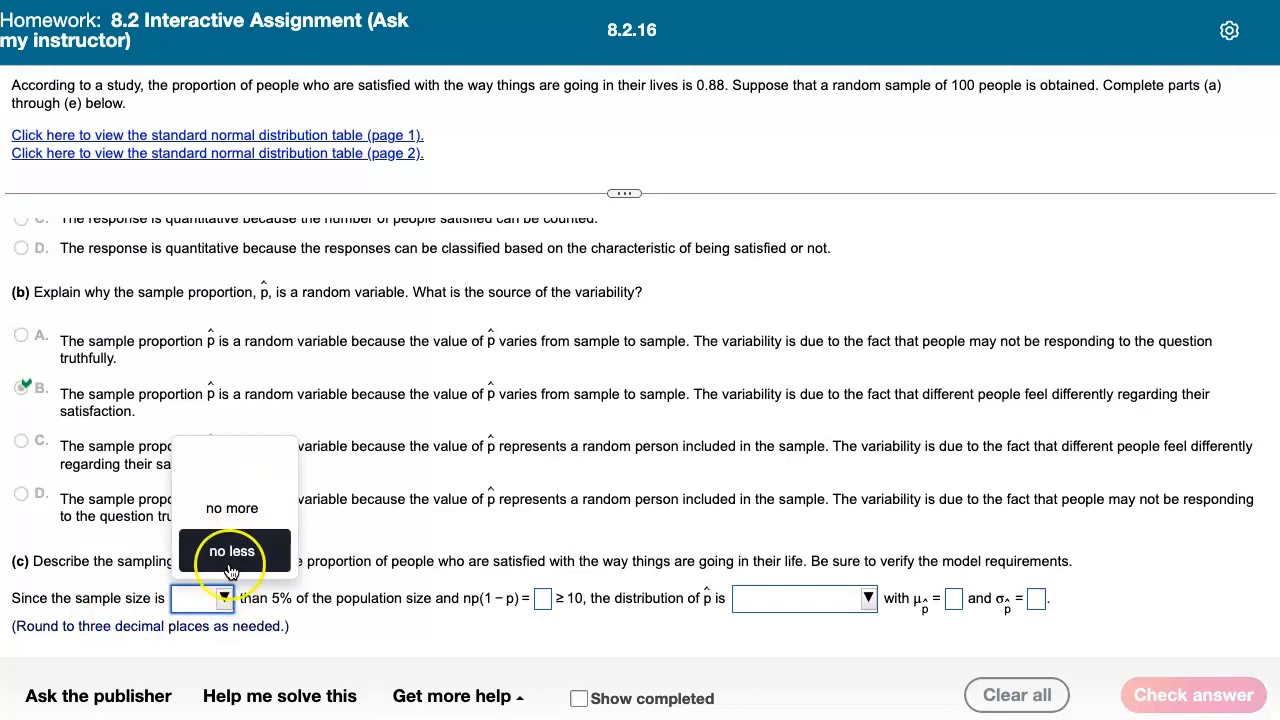
pyautogui.click(230, 515)
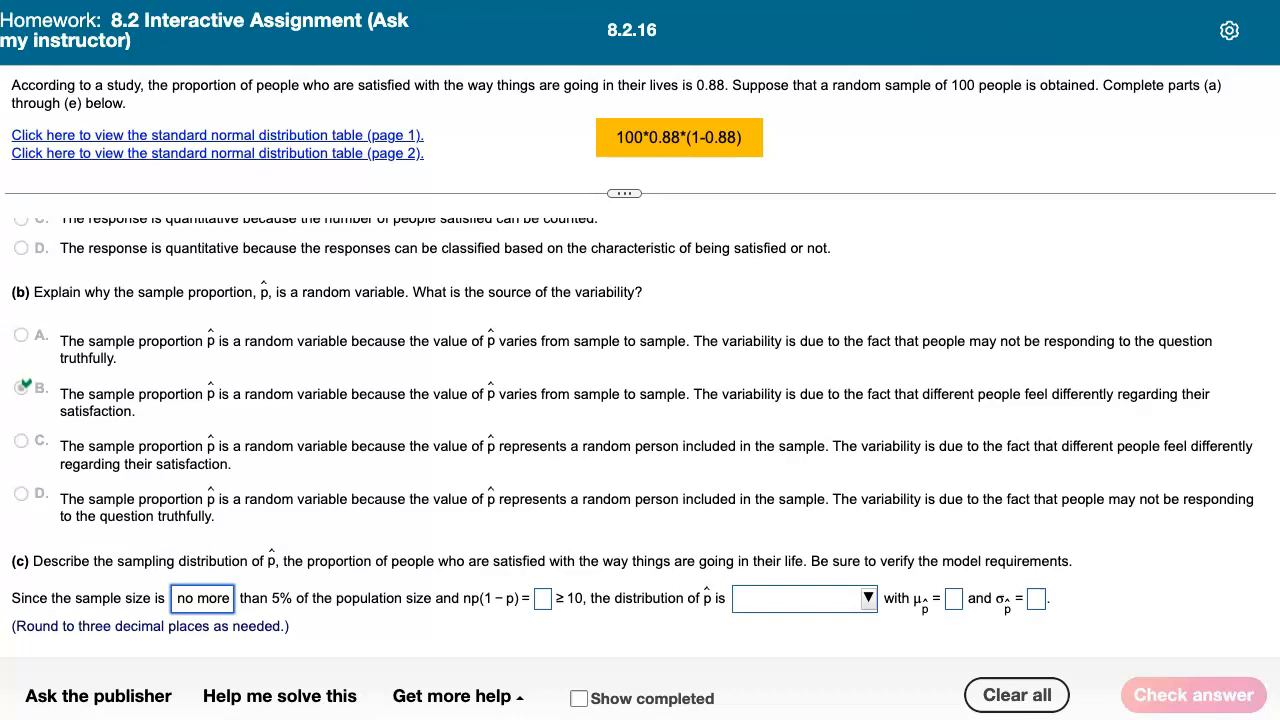
pyautogui.click(542, 598)
pyautogui.write('10.56')
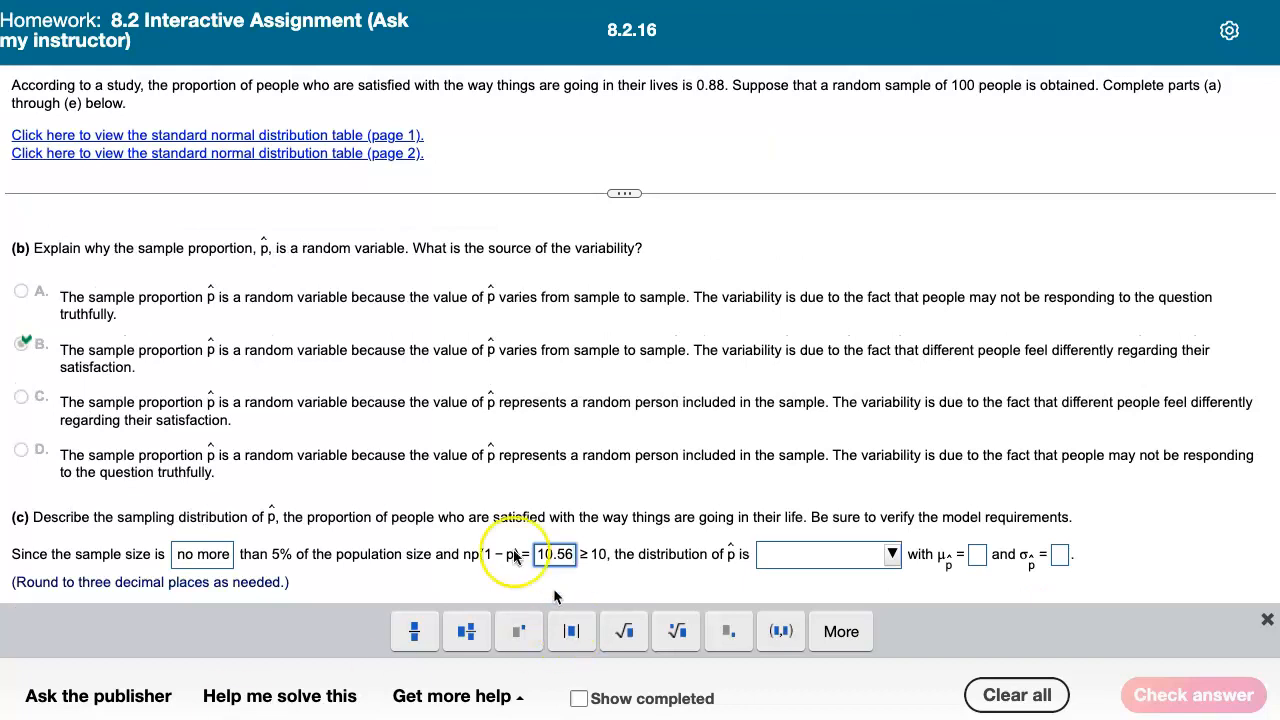
# Describe the distribution of p̂ as approximately normal with mean 0.88 and standard deviation 0.032, then check the answer
pyautogui.click(892, 558)
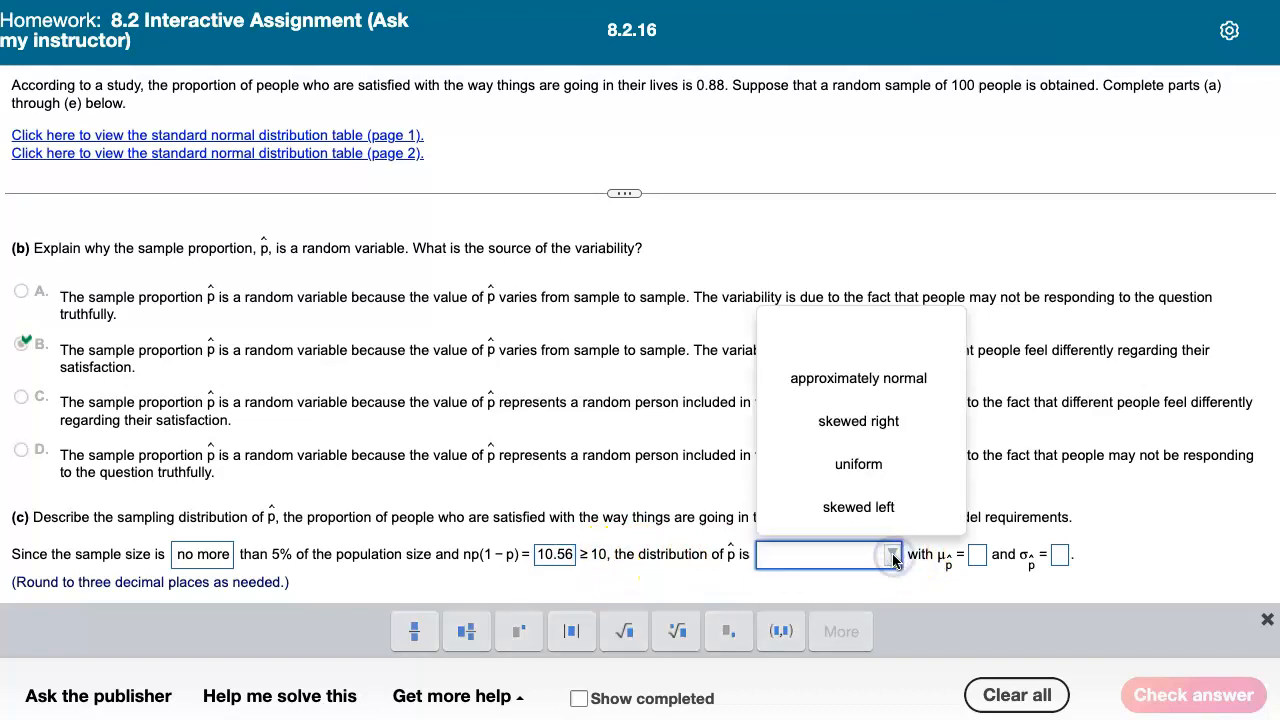
pyautogui.click(900, 393)
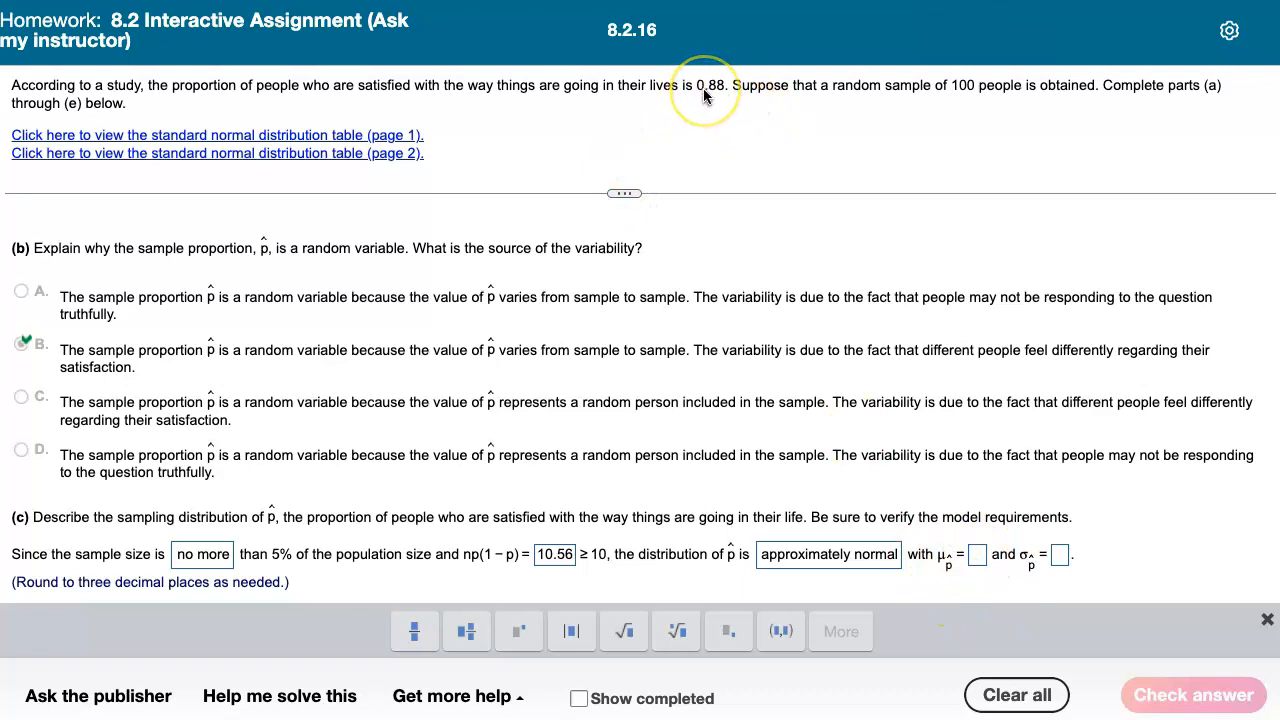
pyautogui.click(973, 557)
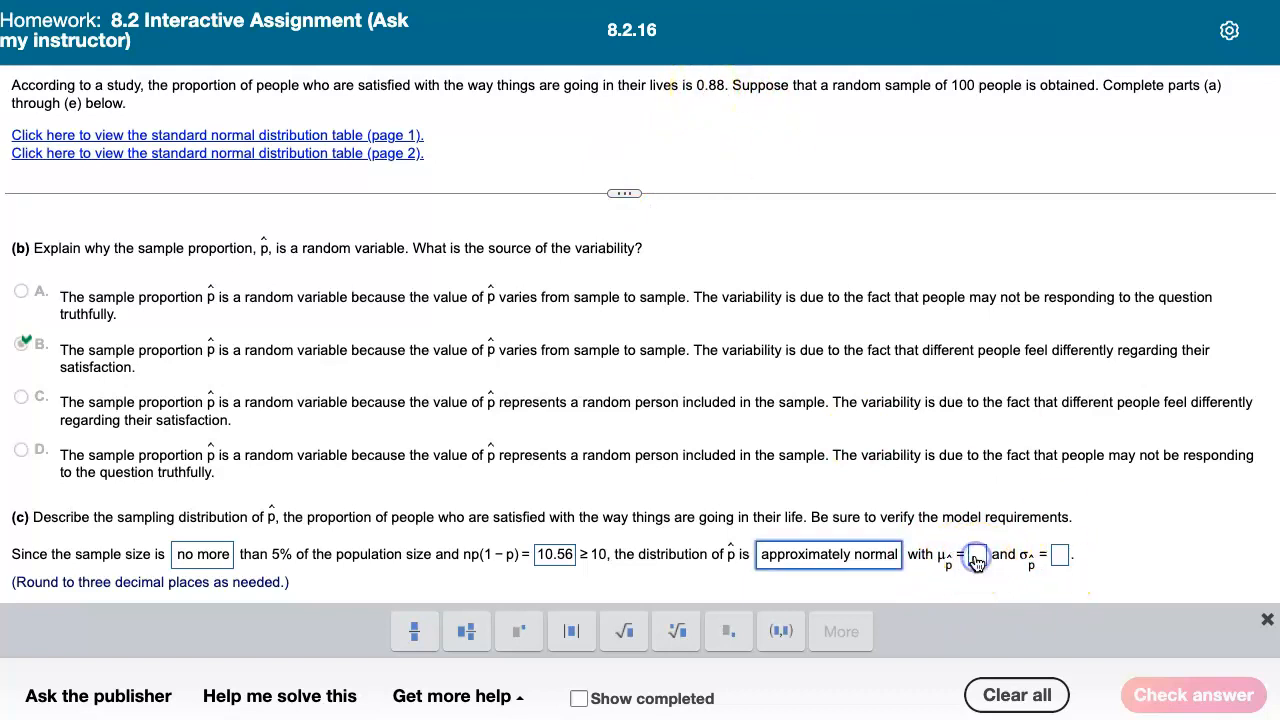
pyautogui.write('0.88')
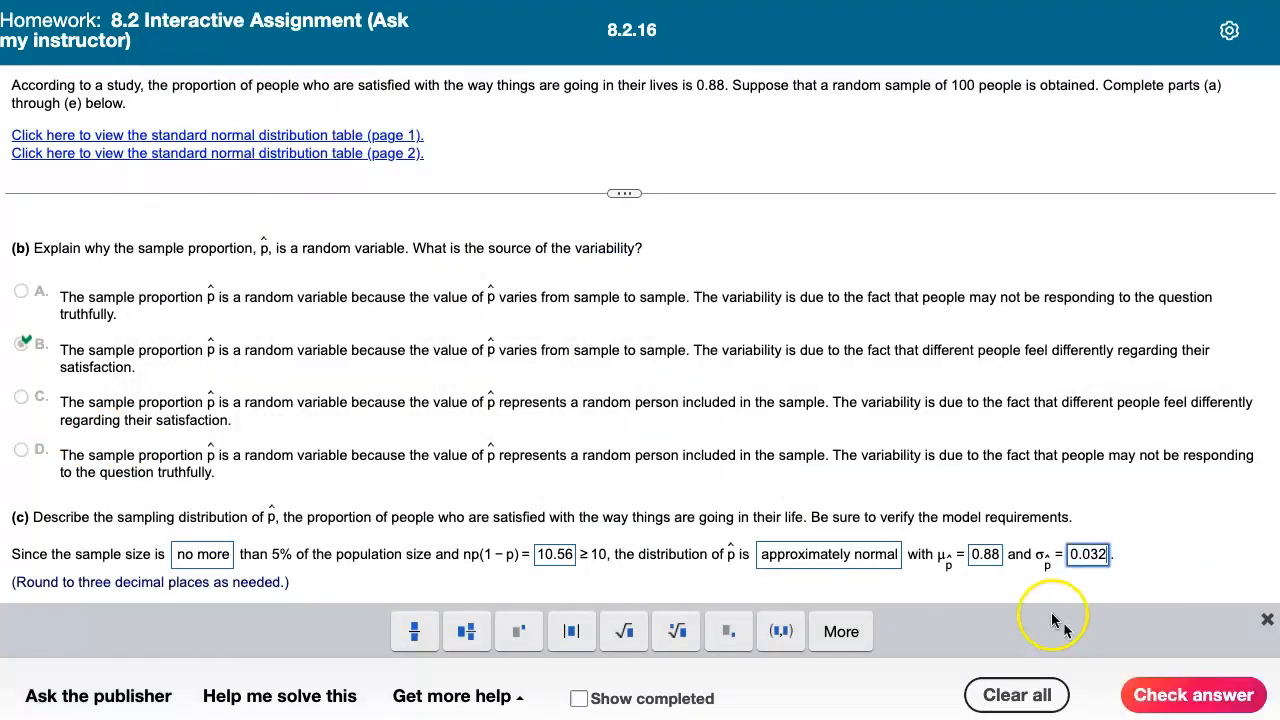
pyautogui.click(1165, 692)
pyautogui.click(651, 407)
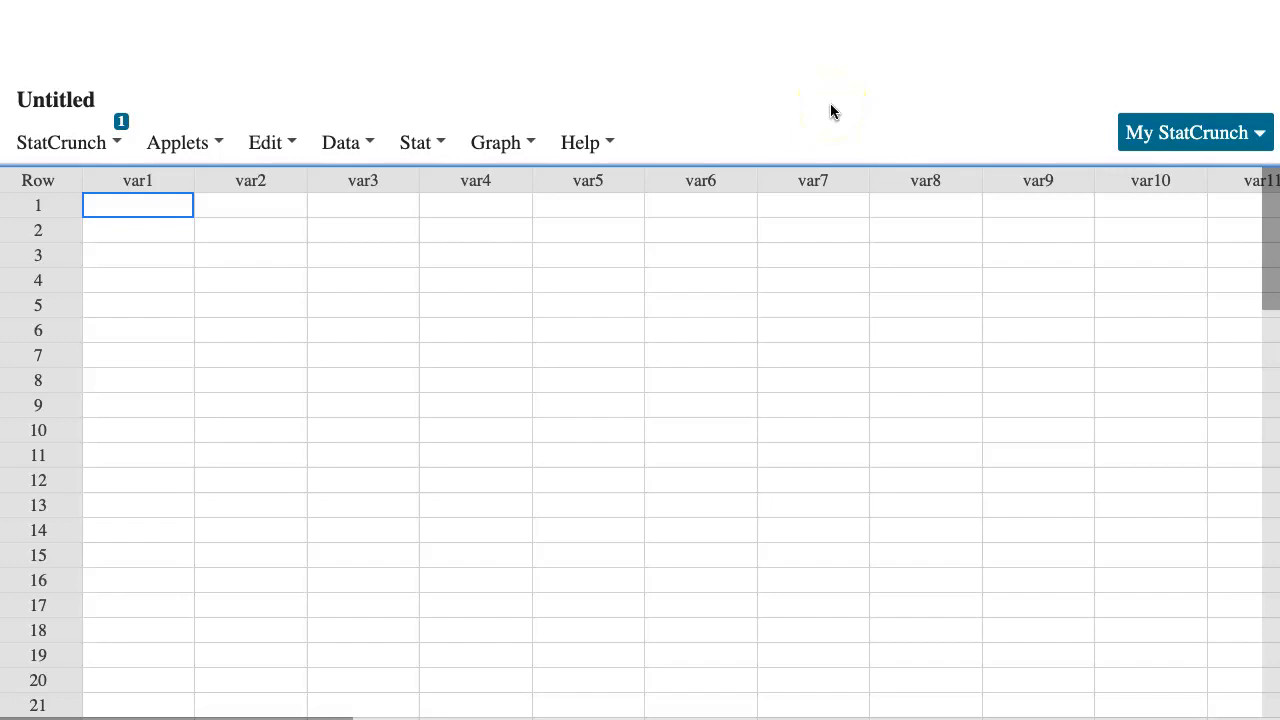
# Switch to StatCrunch and compute P(X ≥ 0.92) in the Normal calculator with mean 0.88 and std. dev. 0.032
pyautogui.click(425, 146)
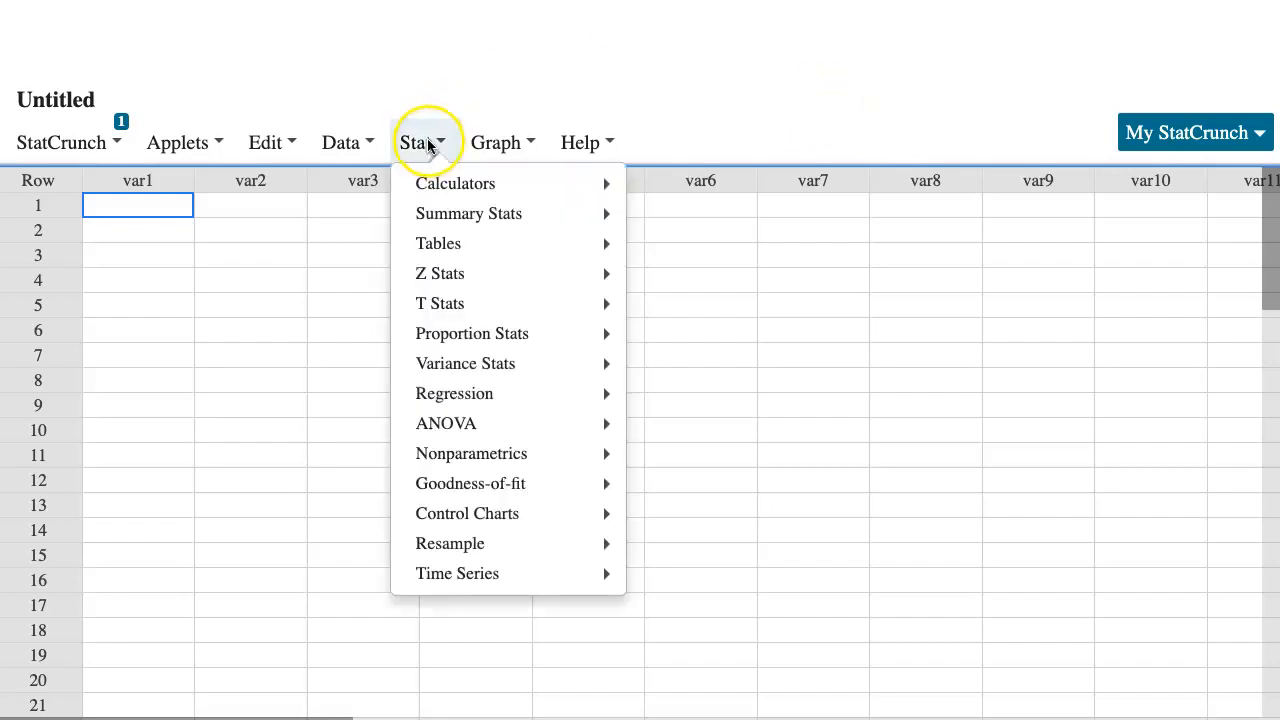
pyautogui.moveTo(455, 190)
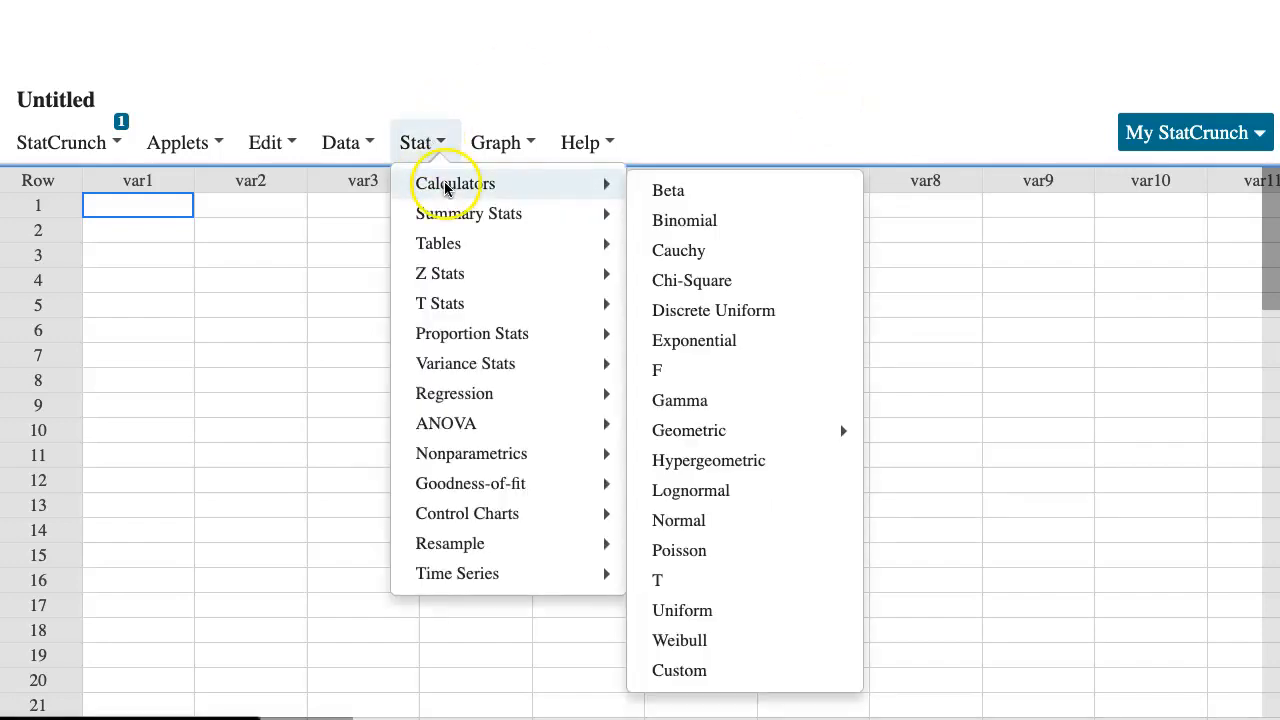
pyautogui.click(706, 523)
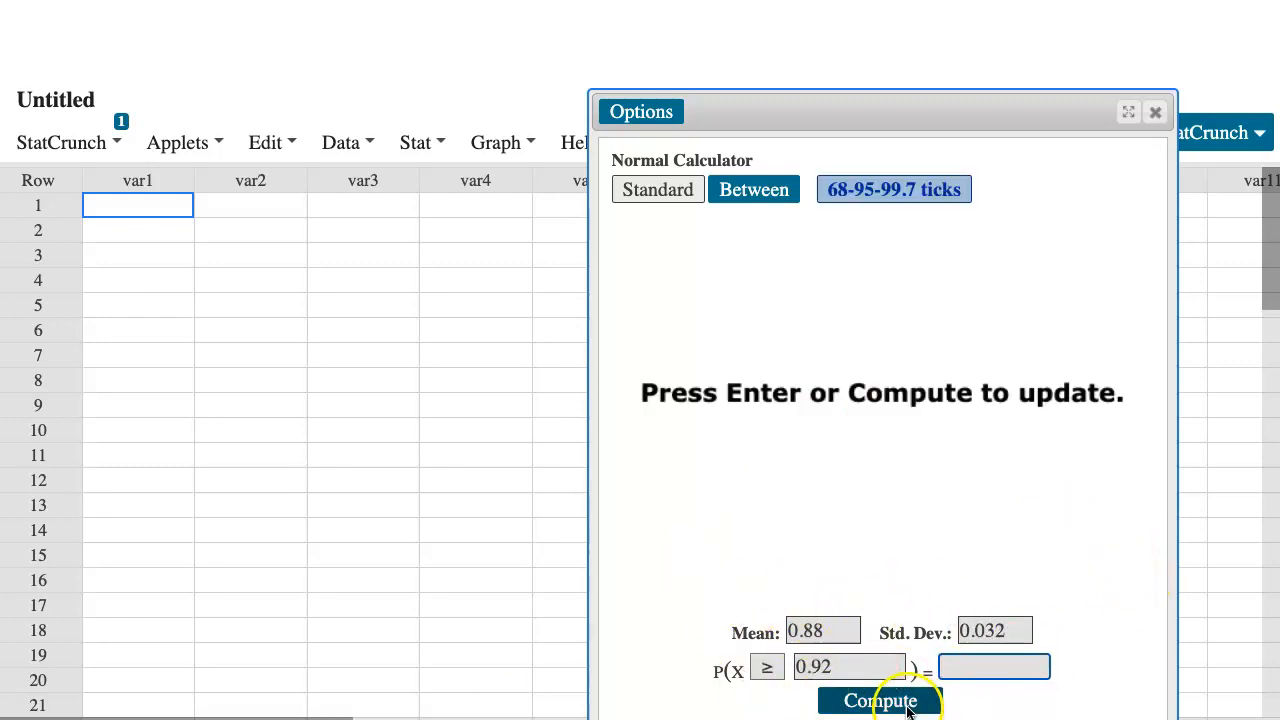
pyautogui.click(908, 706)
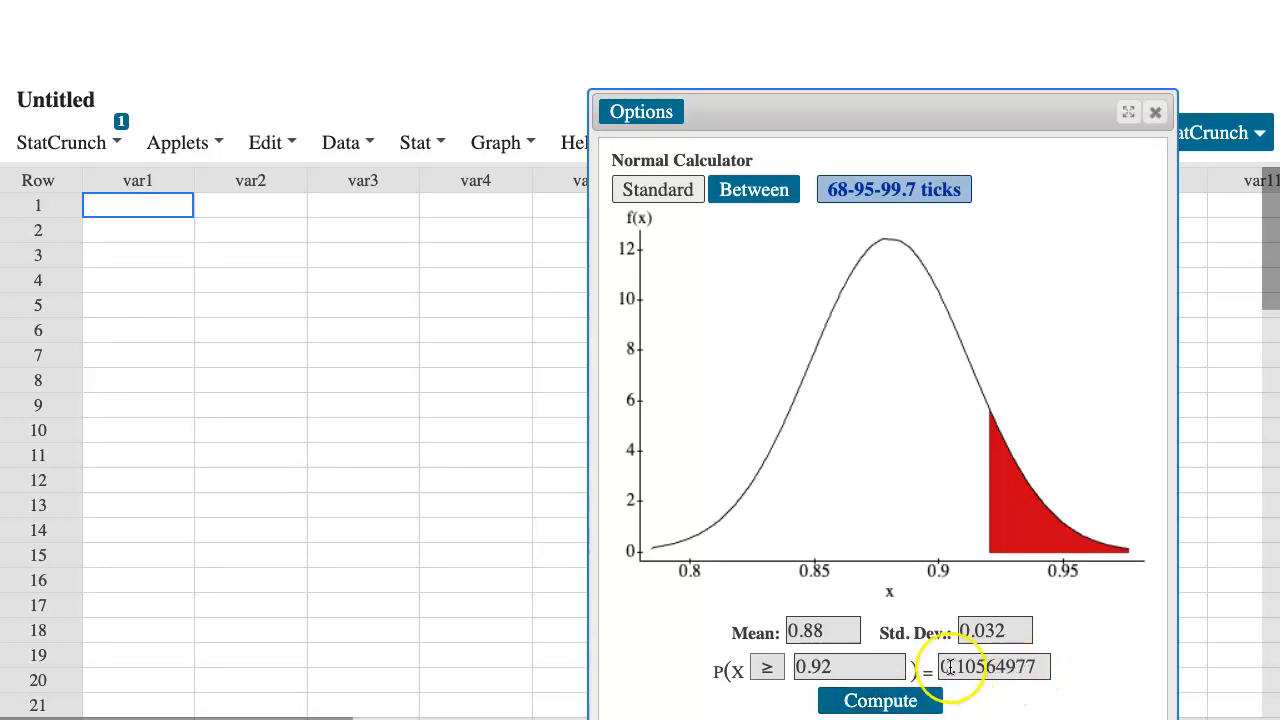
# Copy the computed probability into part (d), rounded to 0.1056, and check the answer
pyautogui.moveTo(943, 668); pyautogui.dragTo(997, 668)
pyautogui.hotkey('ctrl', 'c')
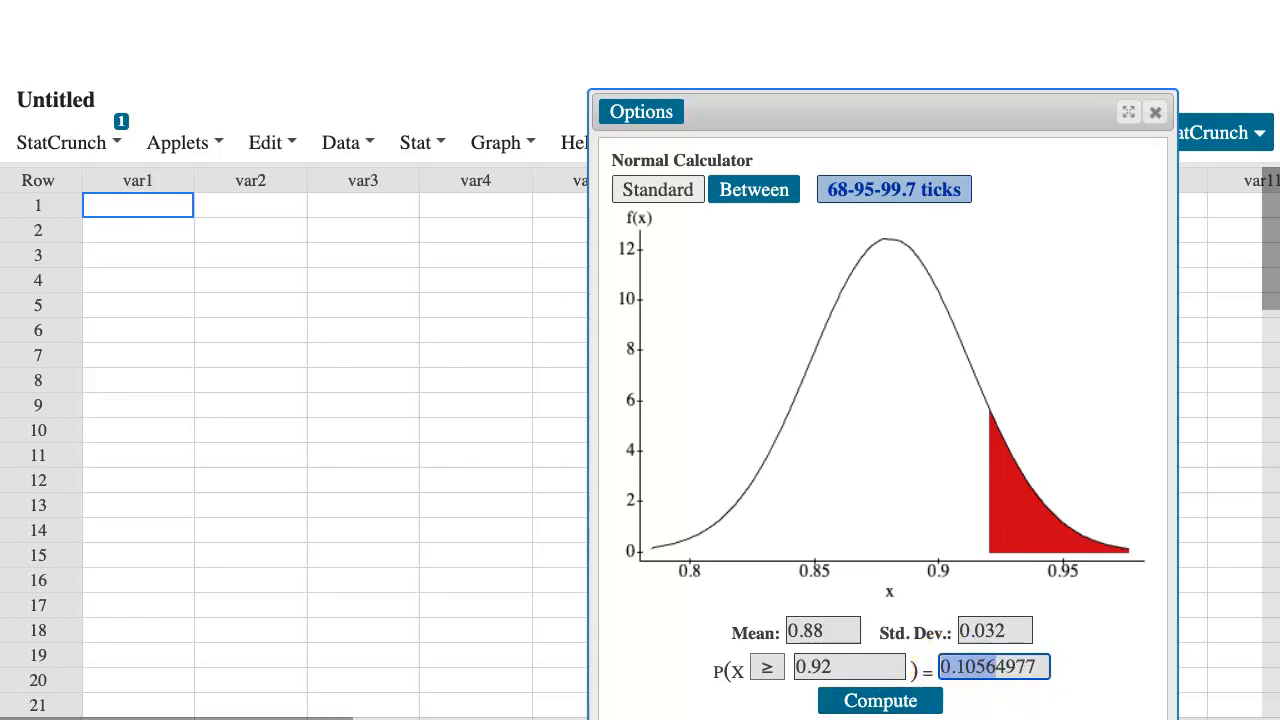
pyautogui.hotkey('alt', 'Tab')
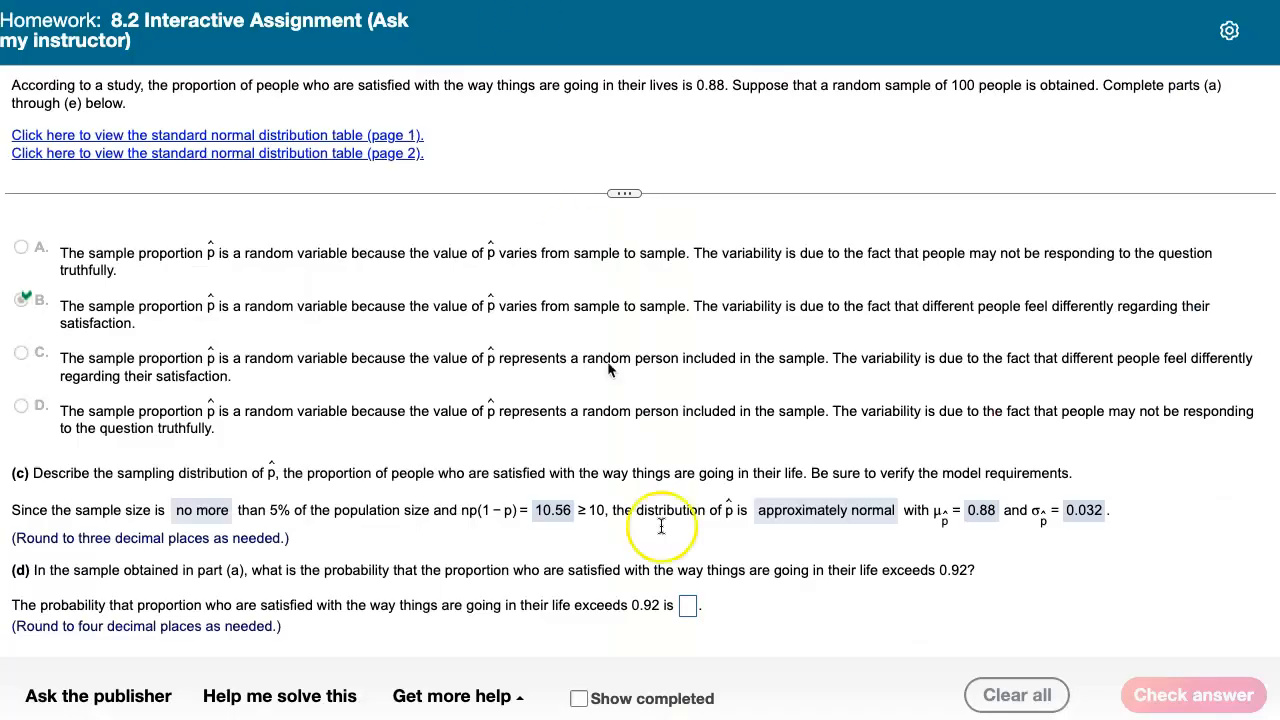
pyautogui.click(686, 606)
pyautogui.hotkey('ctrl', 'v')
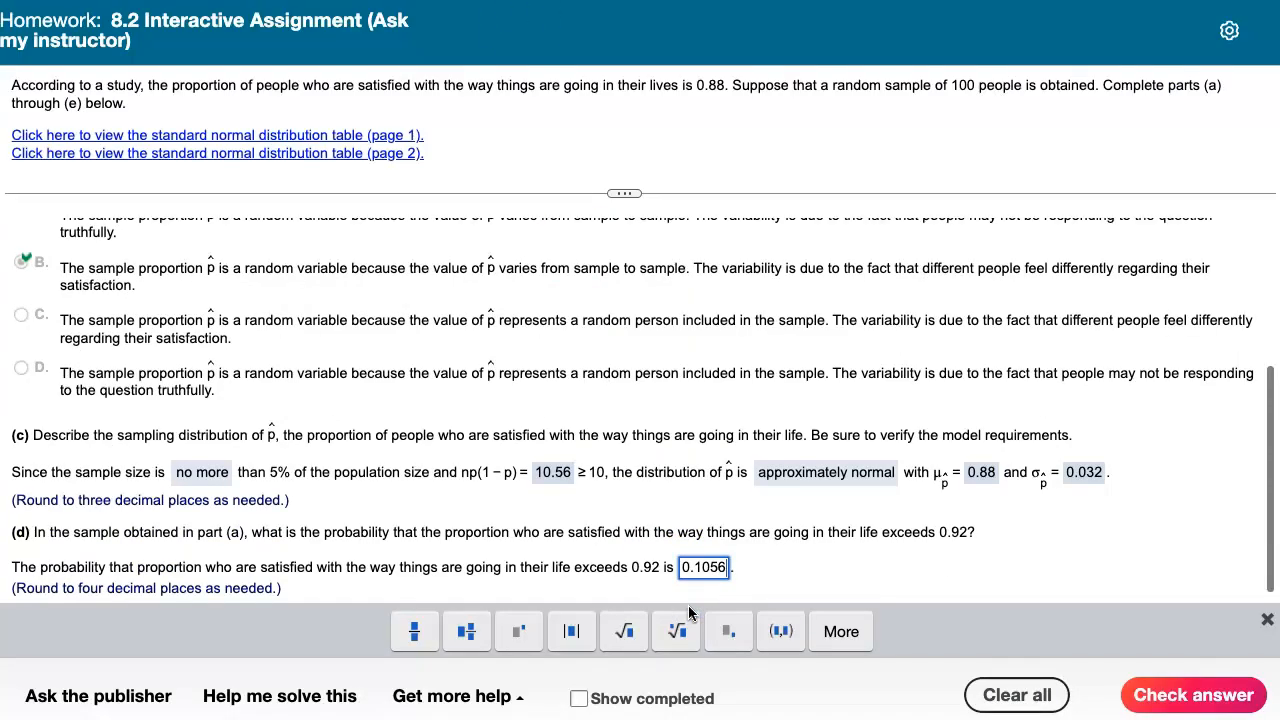
pyautogui.click(1176, 696)
pyautogui.click(640, 404)
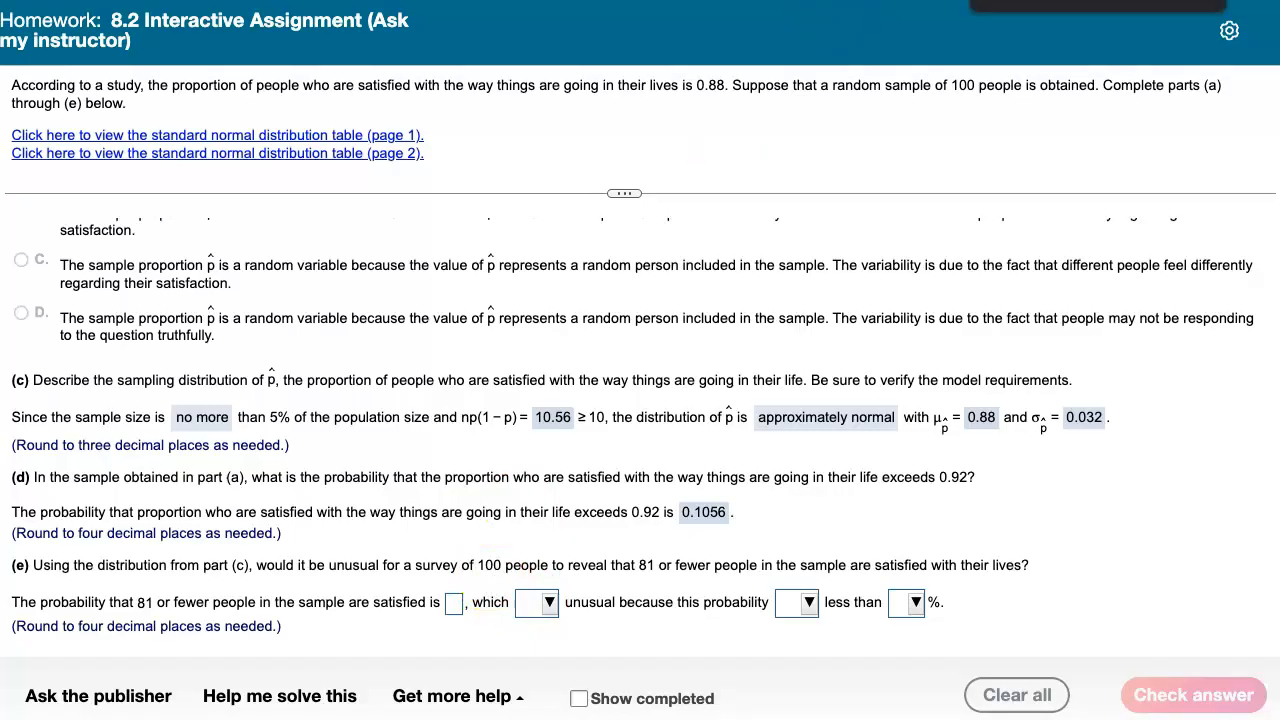
# Recompute the normal calculator for P(X ≤ 0.81) and copy the resulting probability
pyautogui.press('super+Tab')
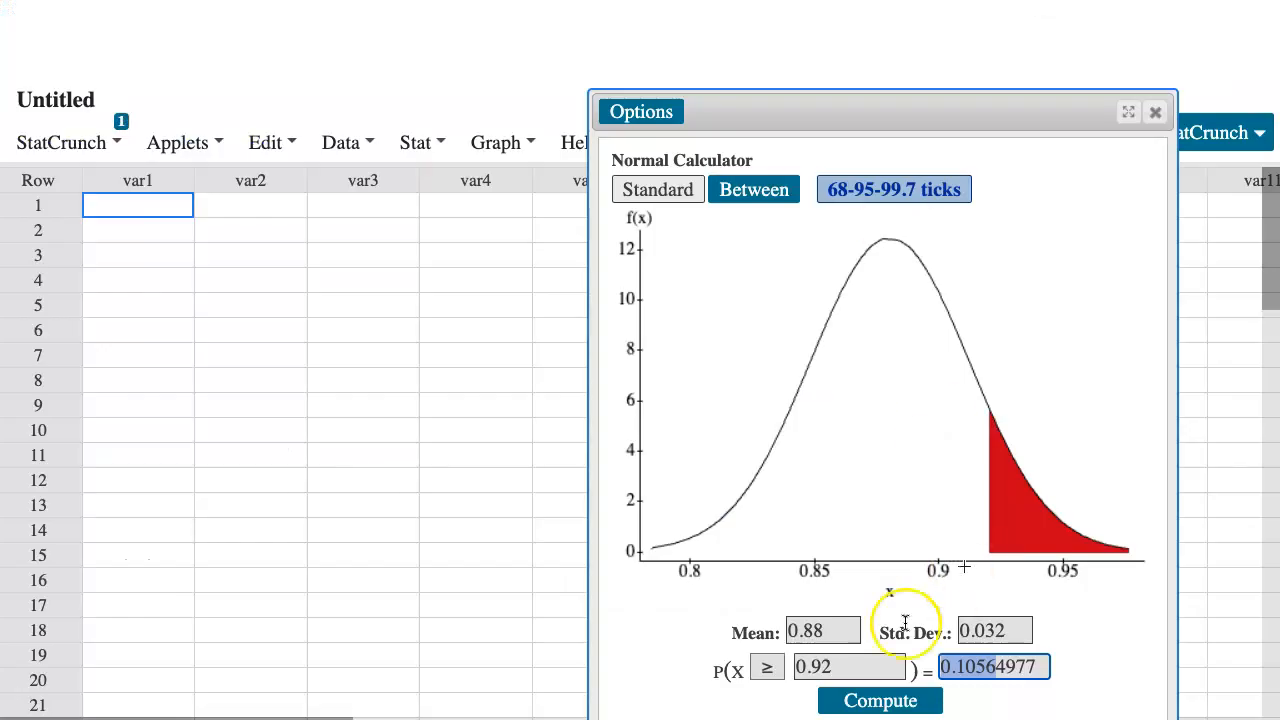
pyautogui.click(845, 668)
pyautogui.press('BackSpace')
pyautogui.press('BackSpace')
pyautogui.write('81')
pyautogui.click(767, 668)
pyautogui.click(771, 641)
pyautogui.click(943, 670)
pyautogui.moveTo(943, 670); pyautogui.dragTo(997, 669)
pyautogui.press('super+c')
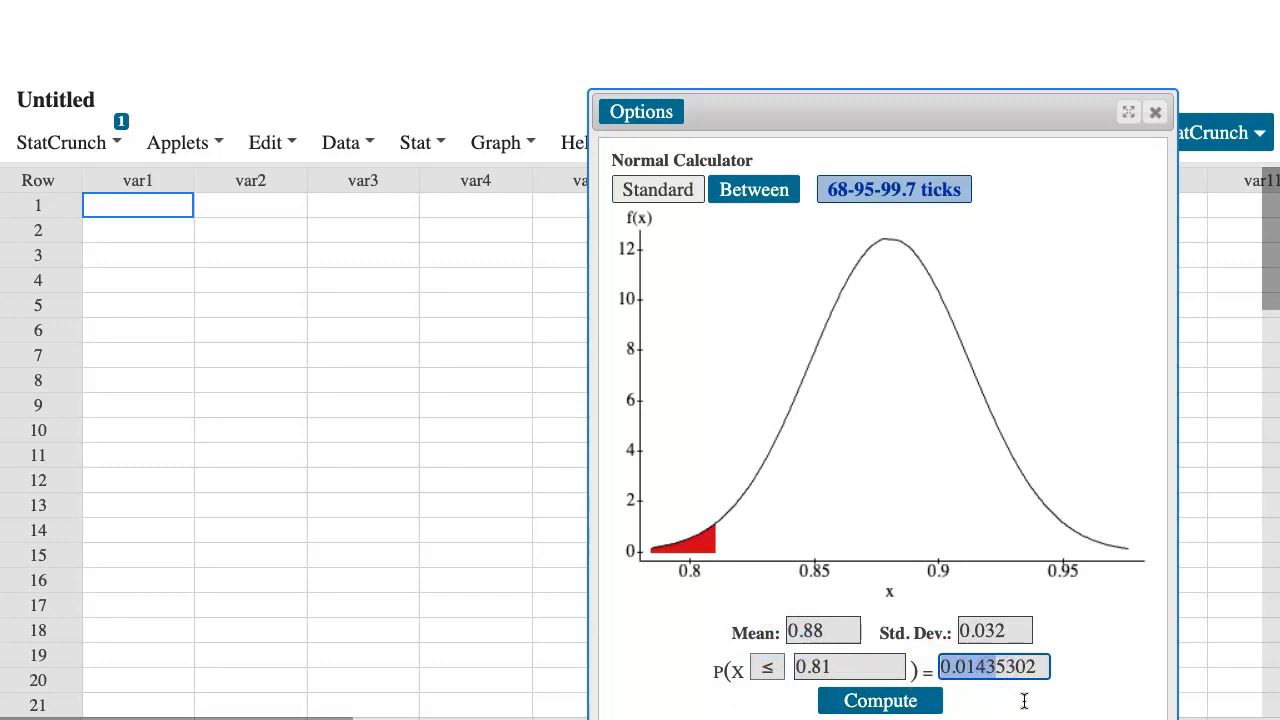
pyautogui.press('super+Tab')
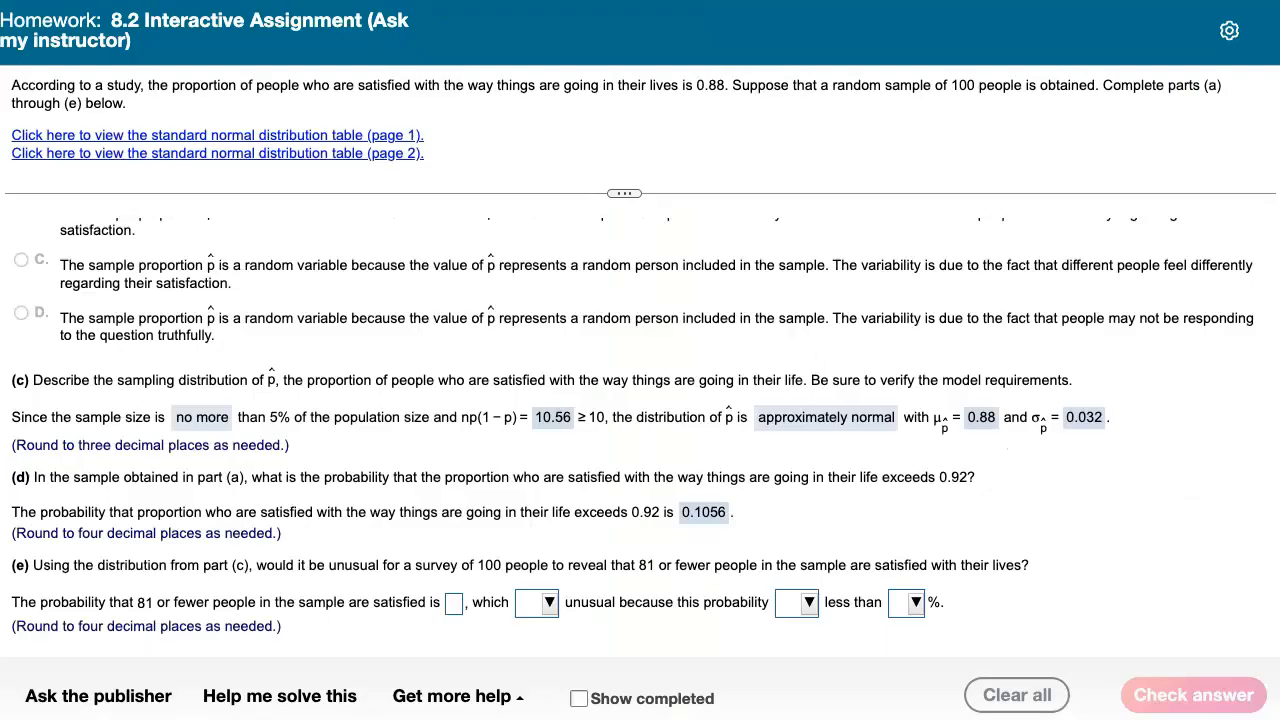
# Enter 0.0144 as the probability that 81 or fewer people are satisfied in part (e)
pyautogui.click(451, 606)
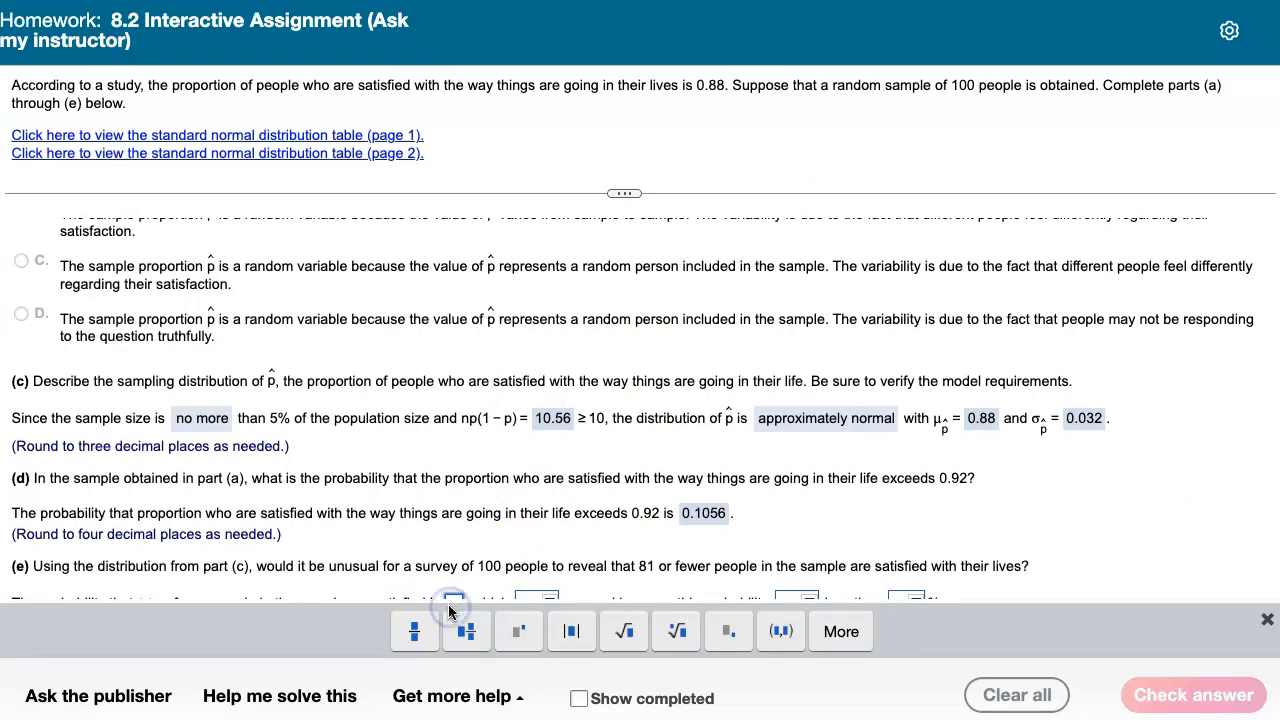
pyautogui.press('super+v')
pyautogui.write('4')
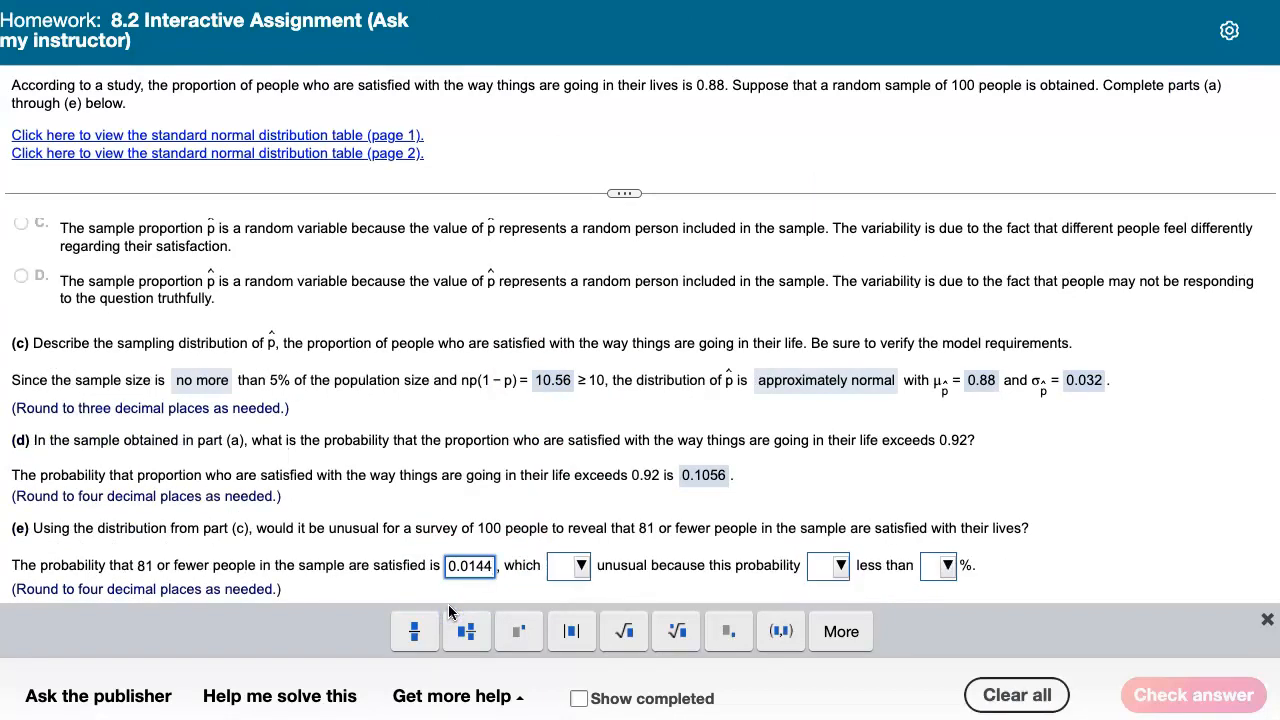
# Answer that this is unusual because the probability is less than 5%, and check the answer
pyautogui.click(583, 567)
pyautogui.click(594, 489)
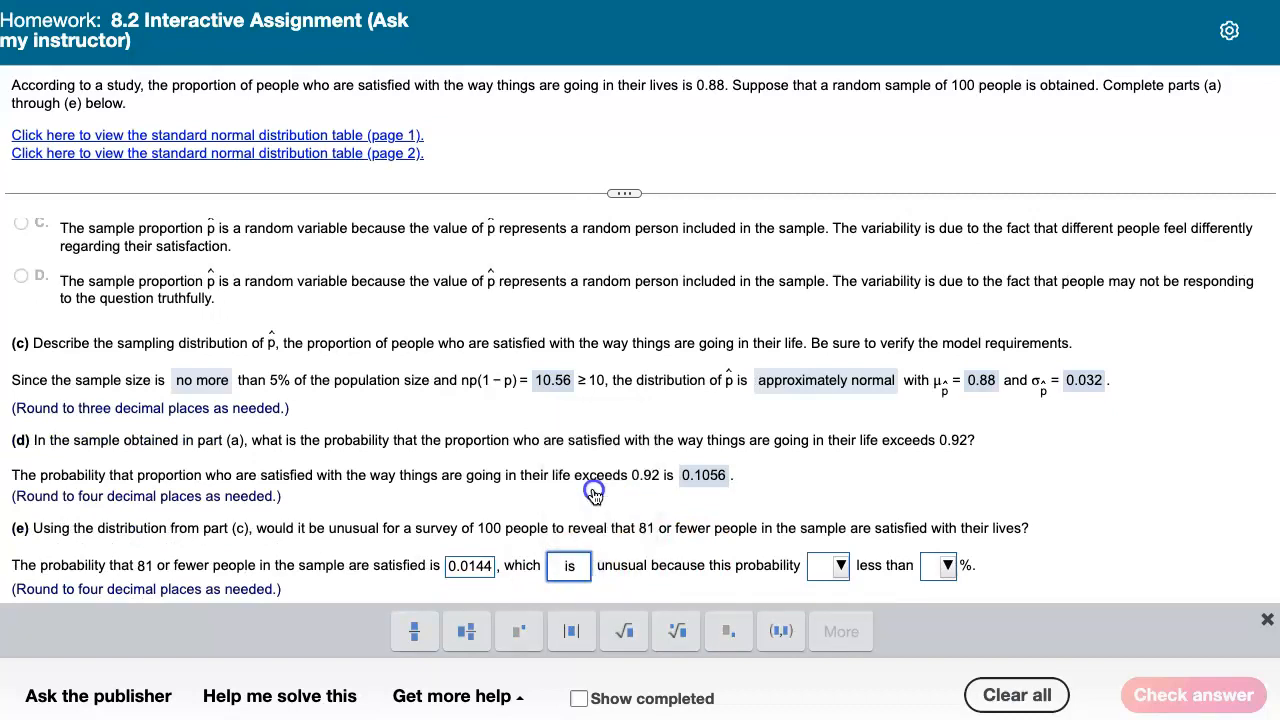
pyautogui.click(835, 566)
pyautogui.click(847, 515)
pyautogui.click(945, 566)
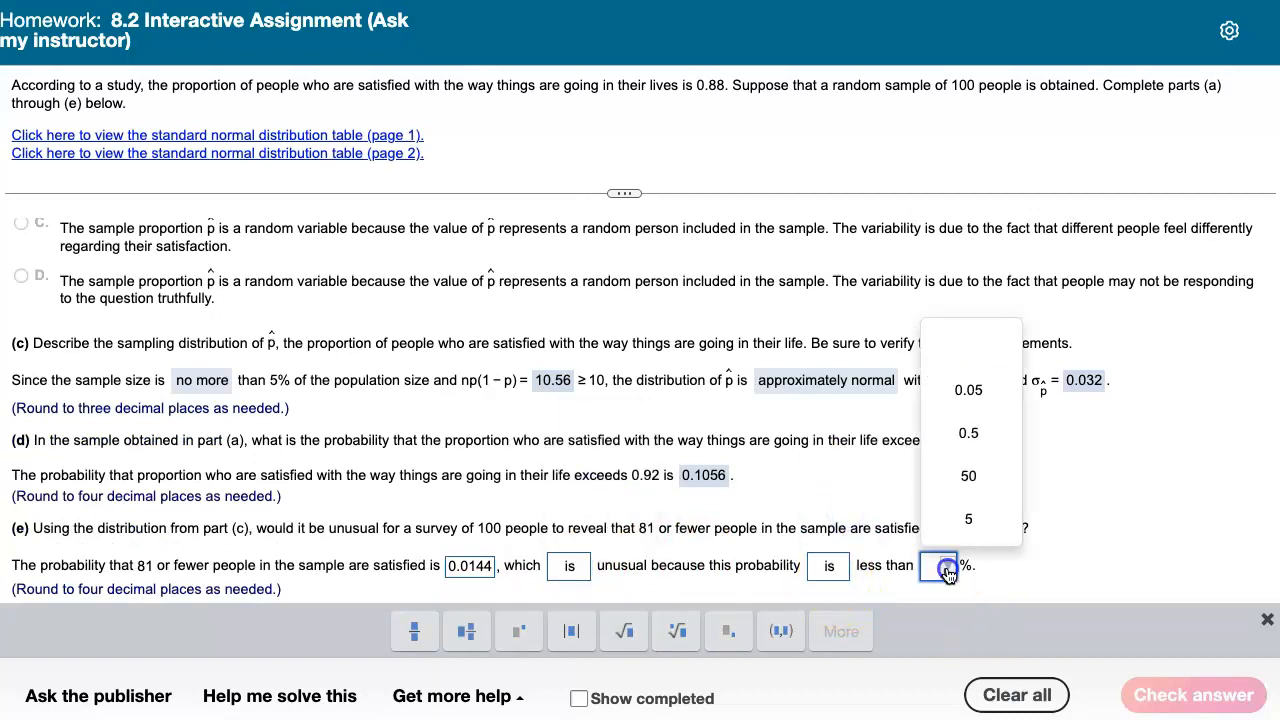
pyautogui.click(943, 516)
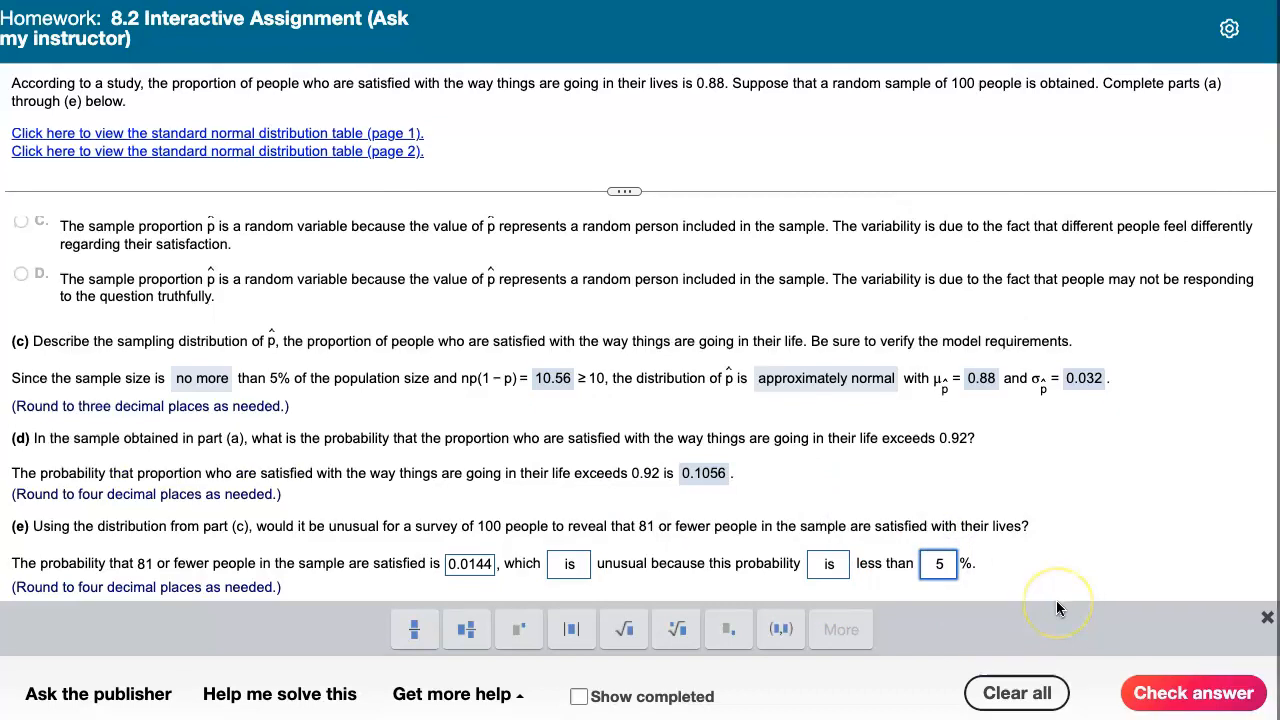
pyautogui.click(1180, 703)
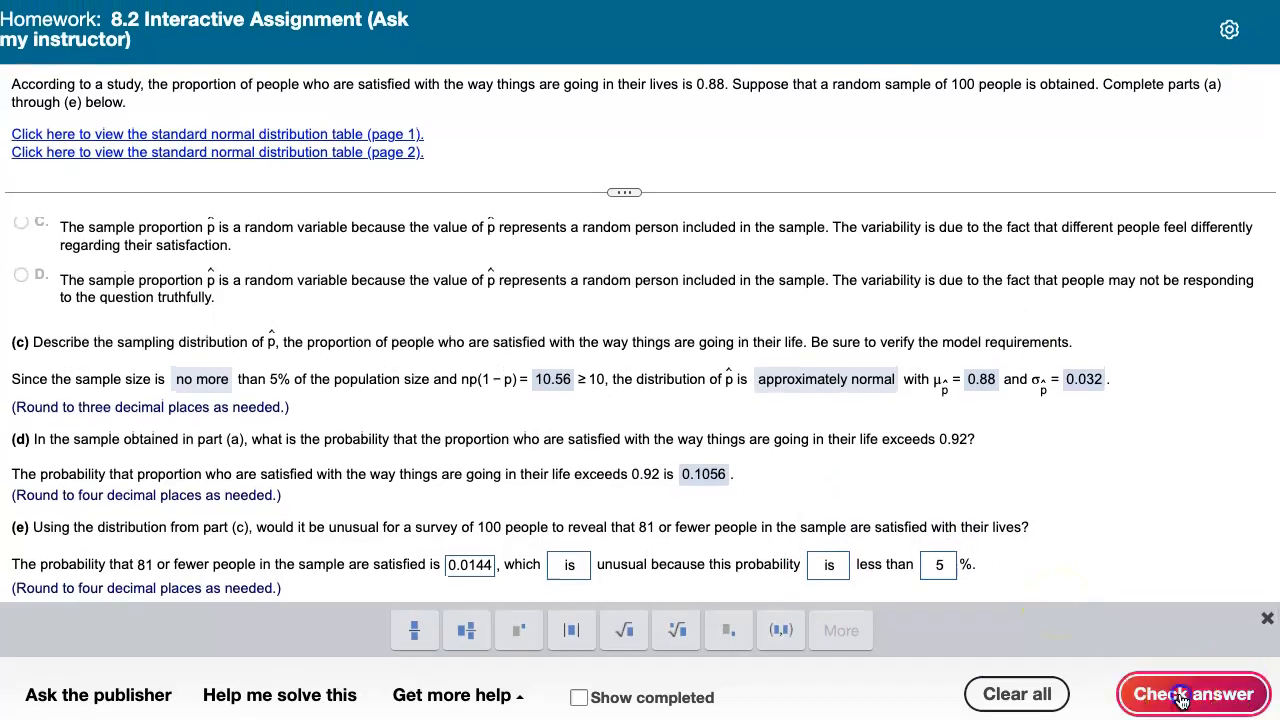
pyautogui.click(655, 408)
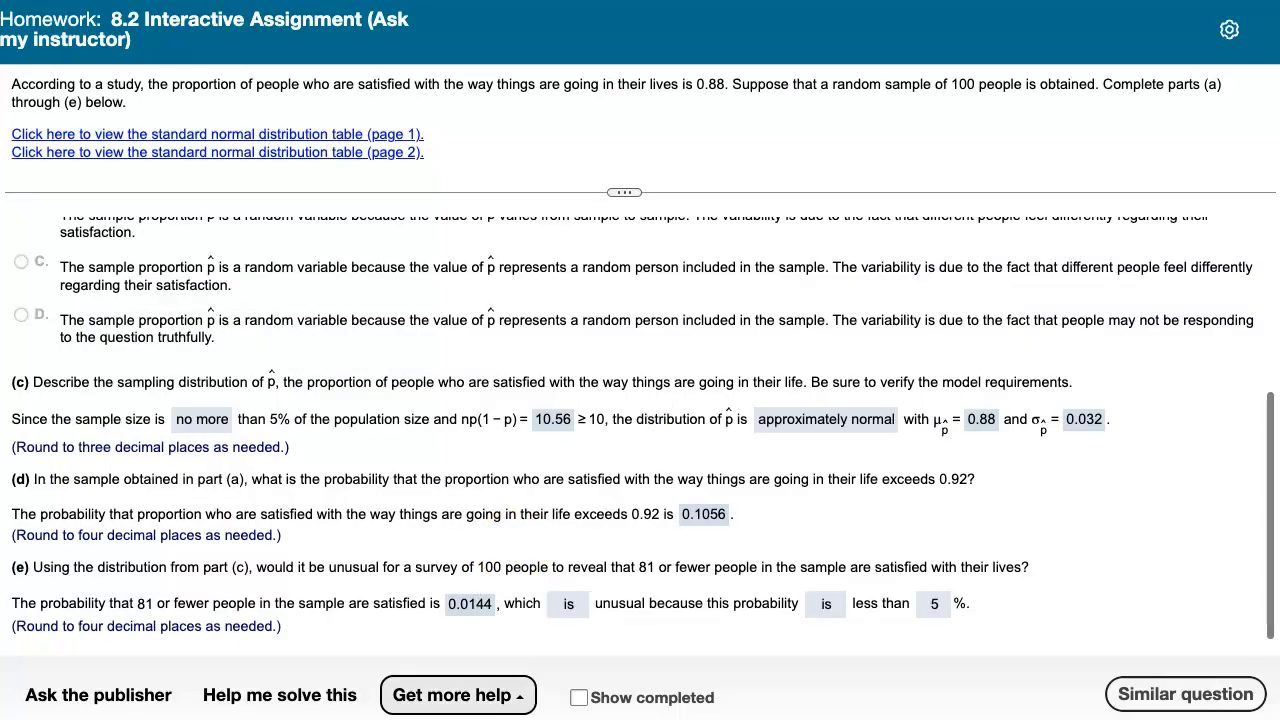